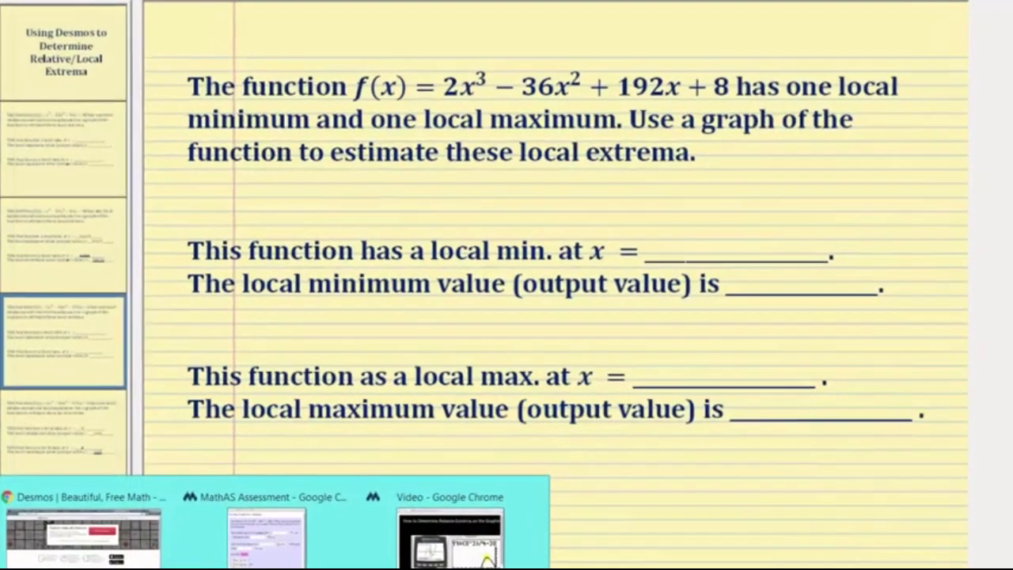
# Launch the Desmos graphing calculator in Chrome and turn on Projector Mode in Graph Settings
pyautogui.click(79, 542)
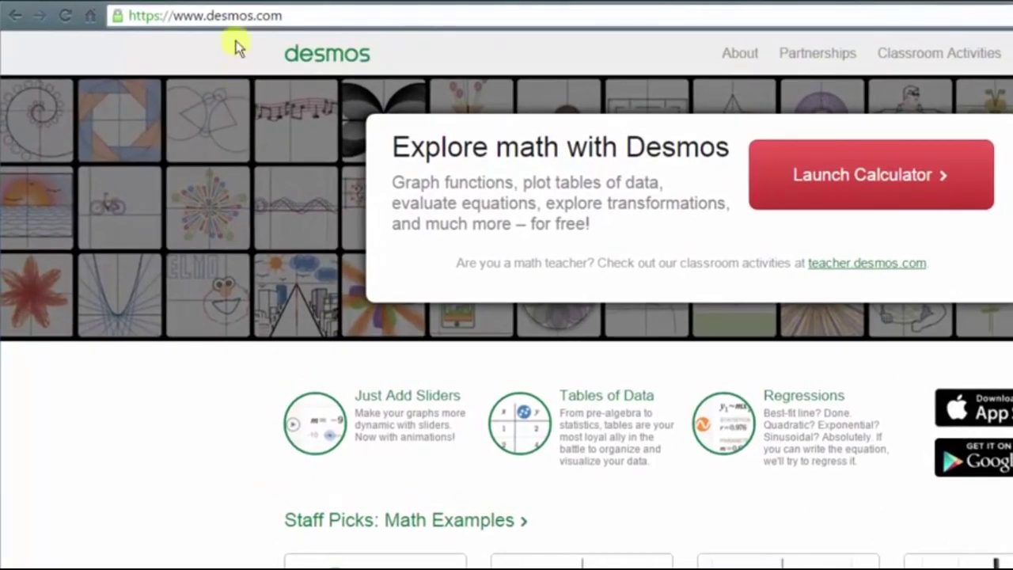
pyautogui.click(888, 180)
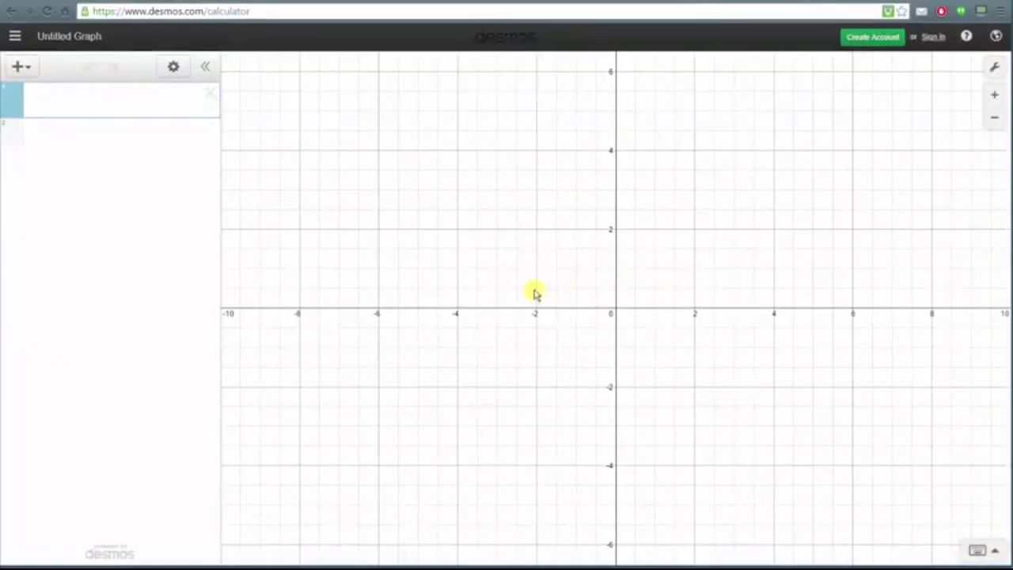
pyautogui.click(994, 69)
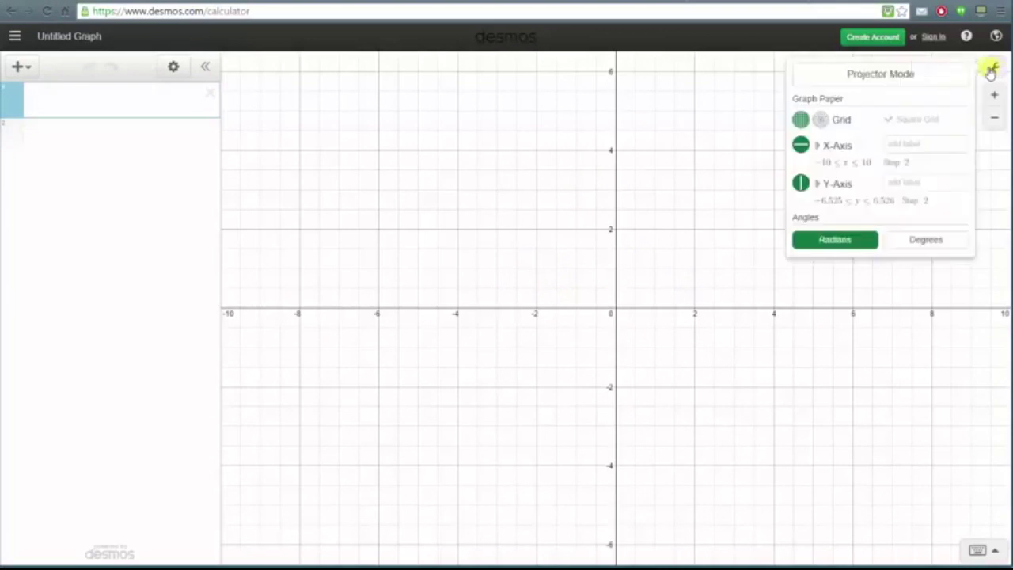
pyautogui.click(896, 76)
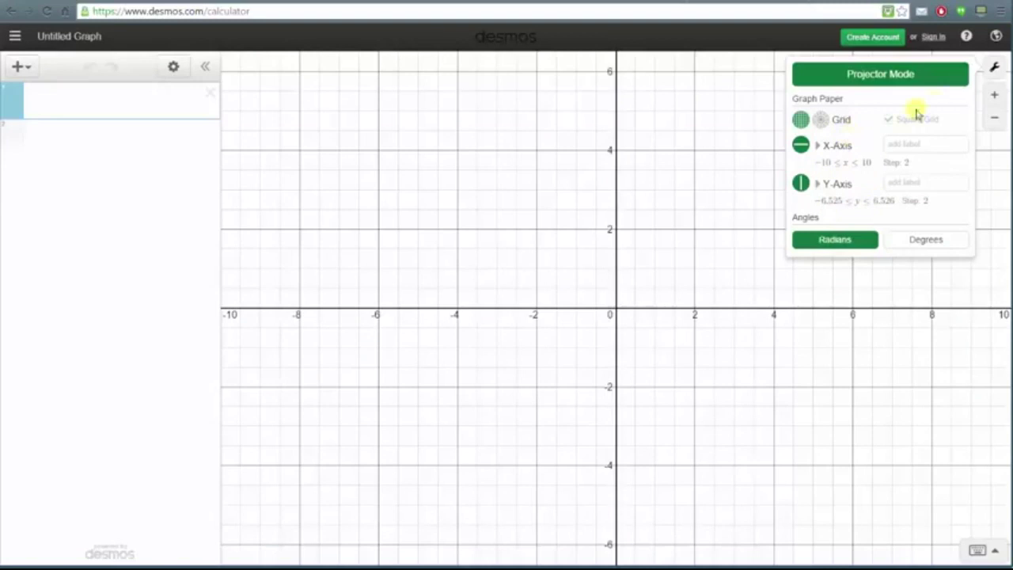
pyautogui.click(992, 70)
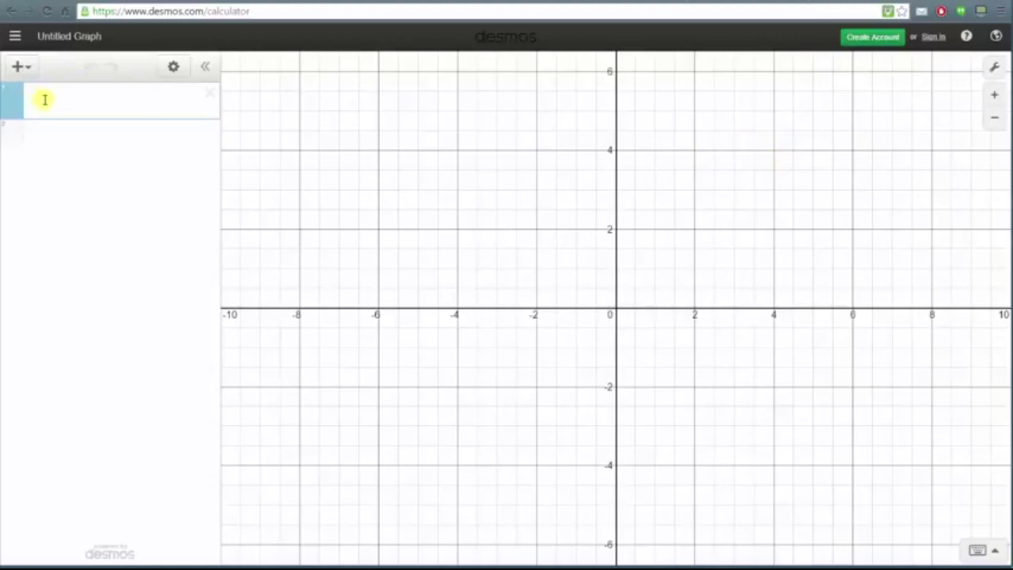
# Enter the cubic y = 2x^3 − 36x^2 + 192x + 8 and open Graph Settings
pyautogui.write('y=2x')
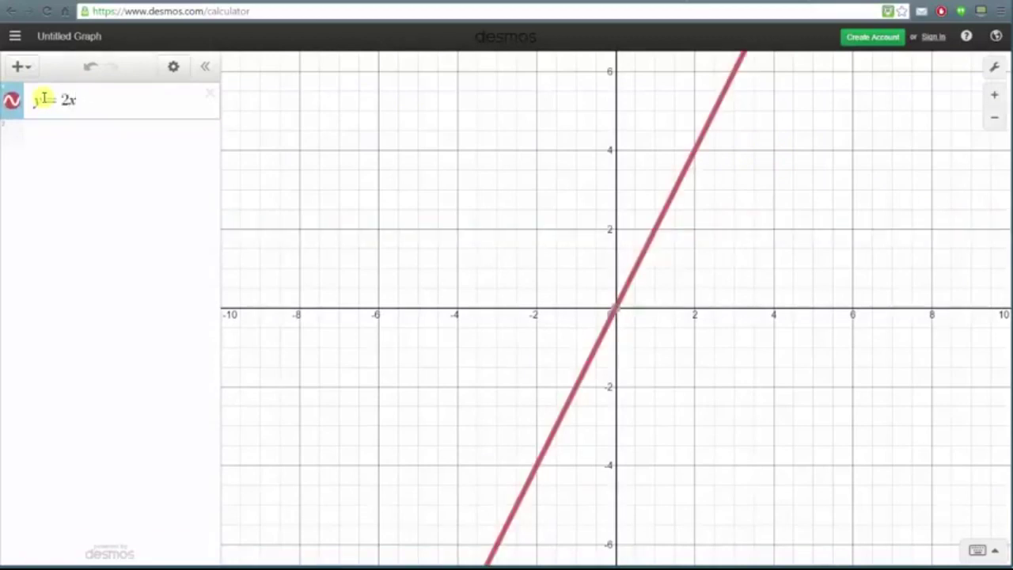
pyautogui.write('^')
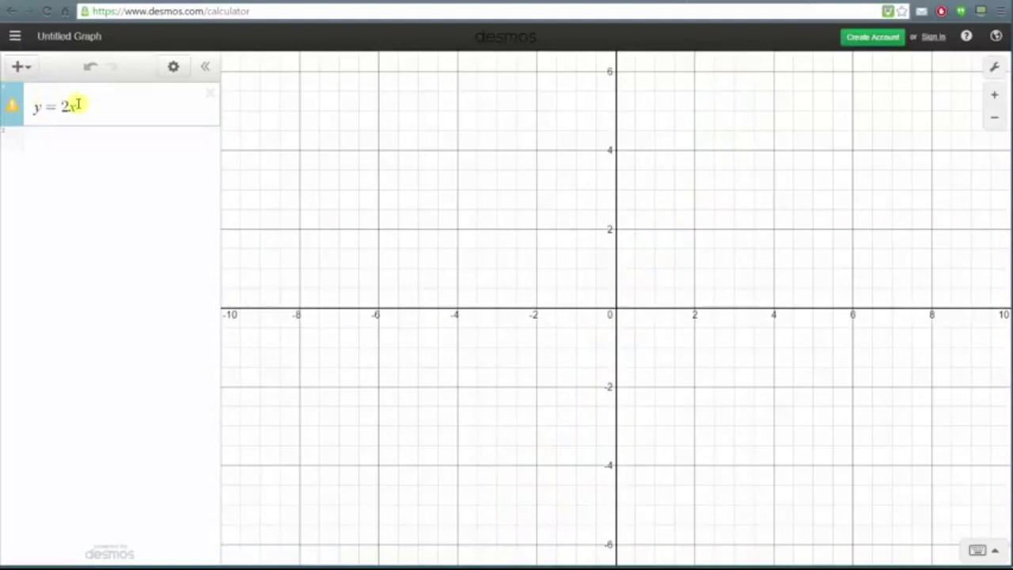
pyautogui.write('3')
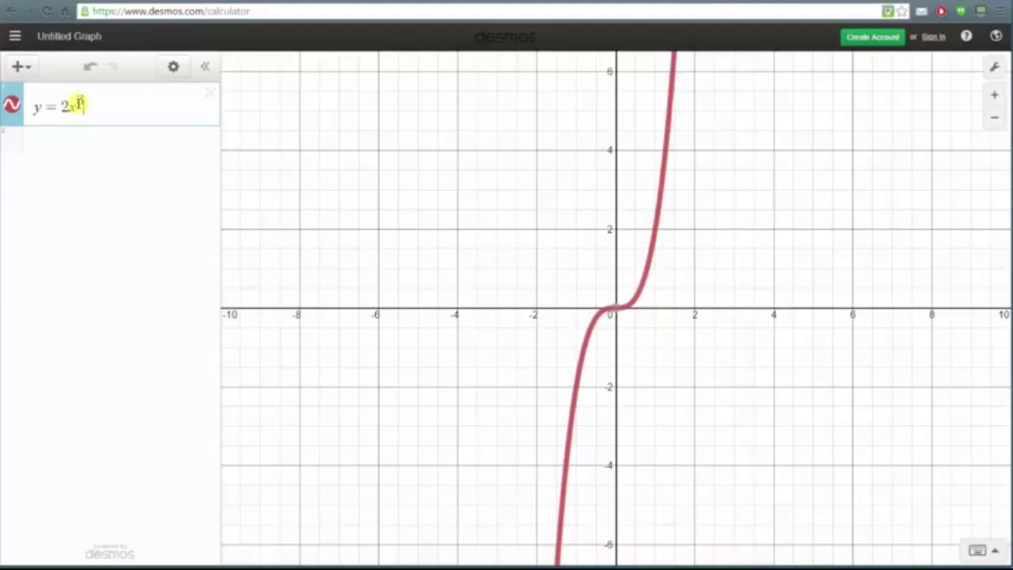
pyautogui.press('Right')
pyautogui.write('- 36')
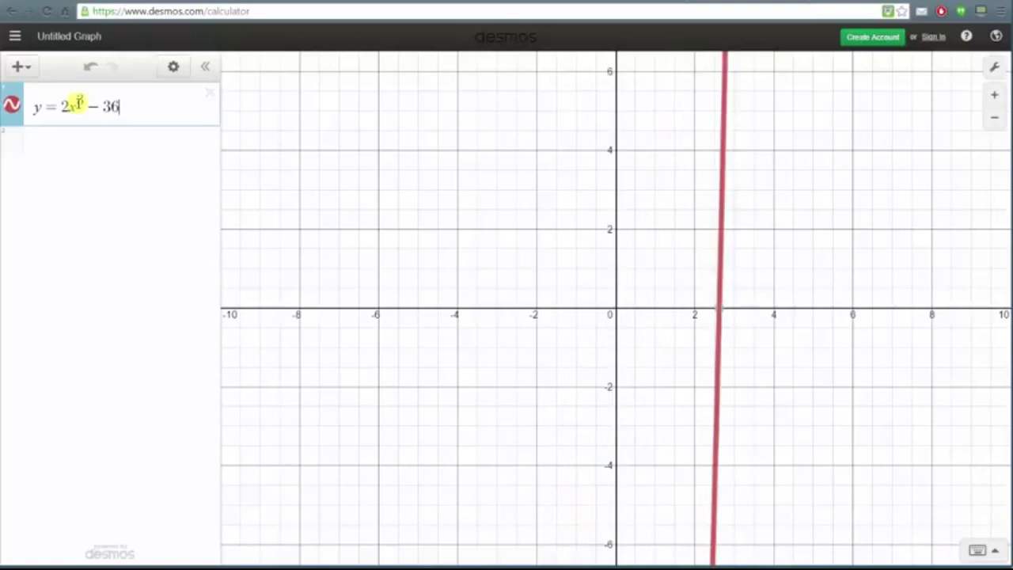
pyautogui.write('x^')
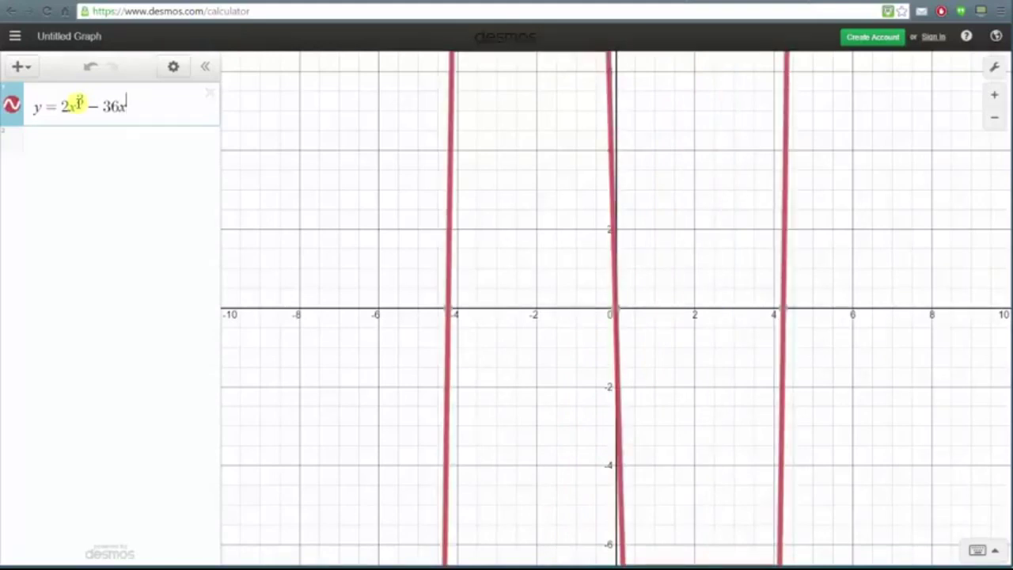
pyautogui.write('2 ')
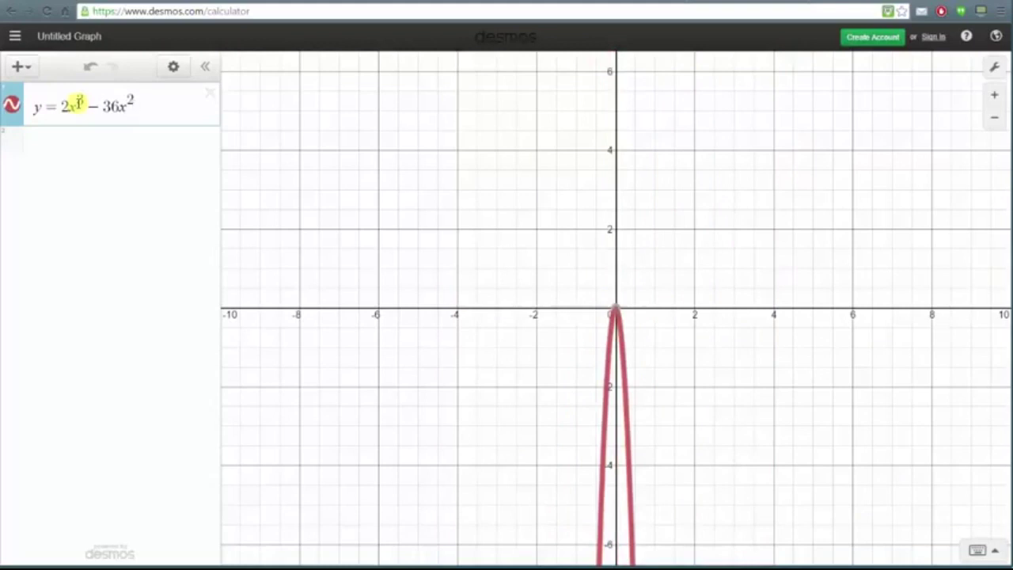
pyautogui.write('+ 192x ')
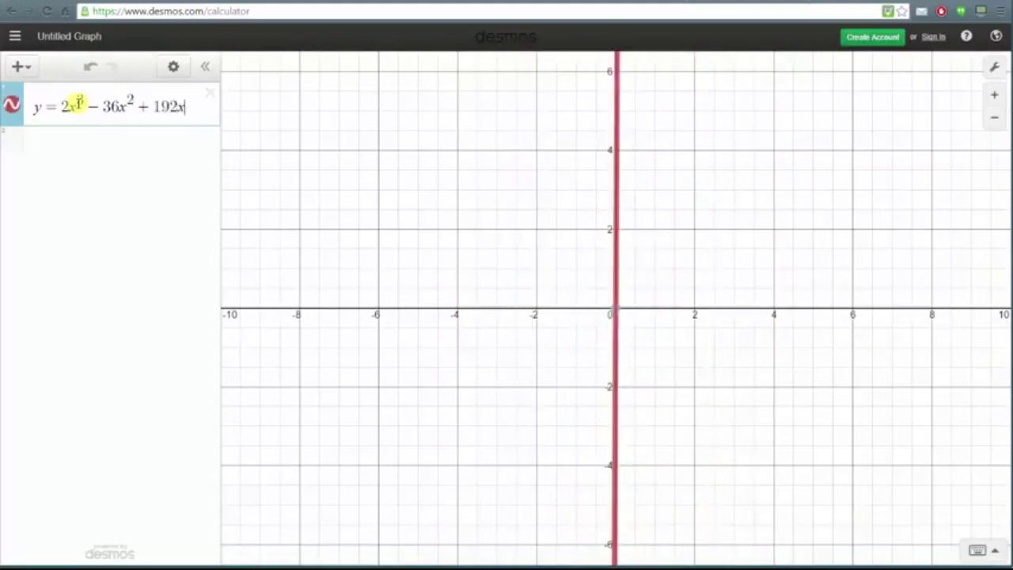
pyautogui.write('+ 8')
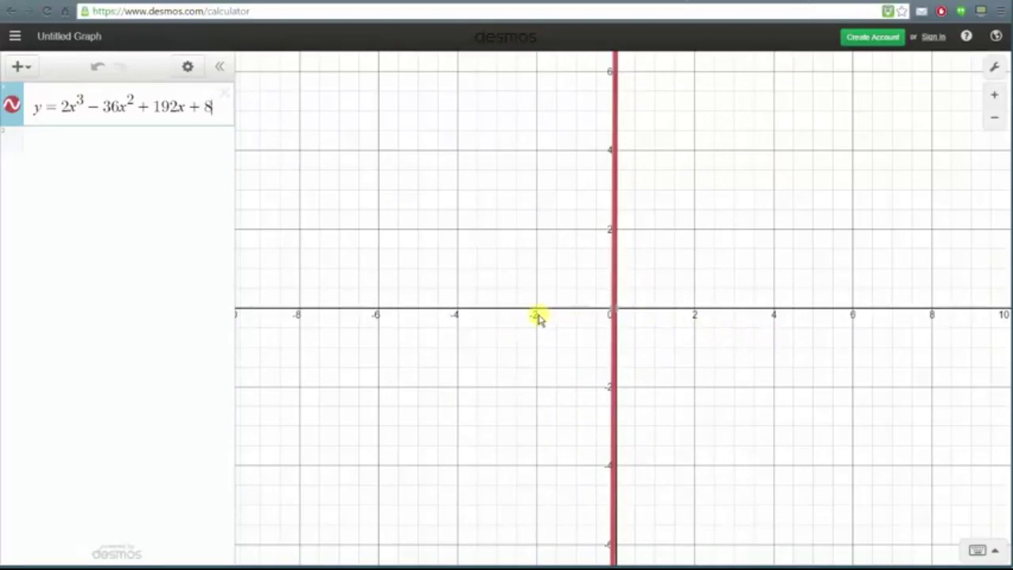
pyautogui.click(995, 68)
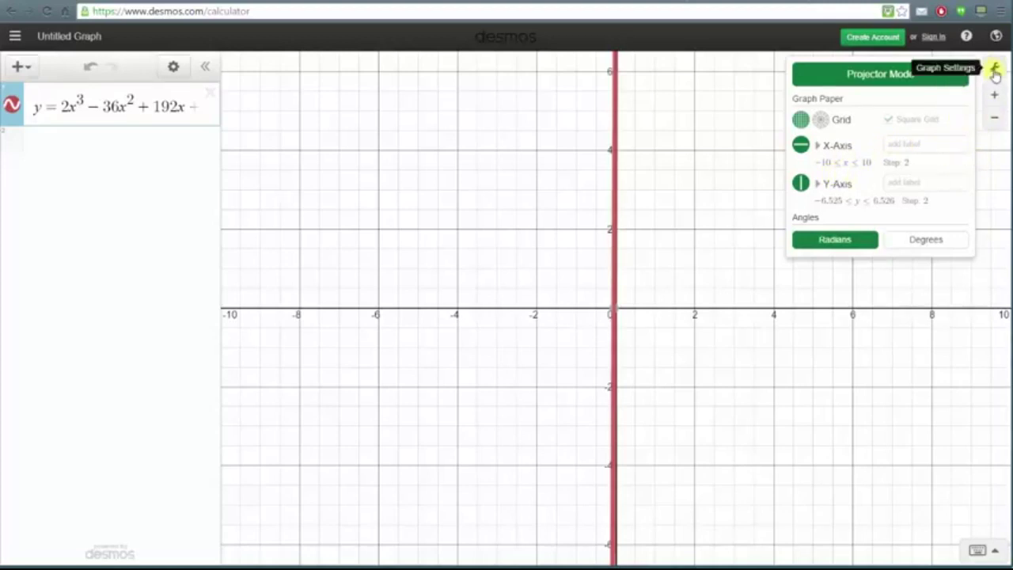
# Zoom the graph out to about ±600, then reopen Graph Settings
pyautogui.click(728, 142)
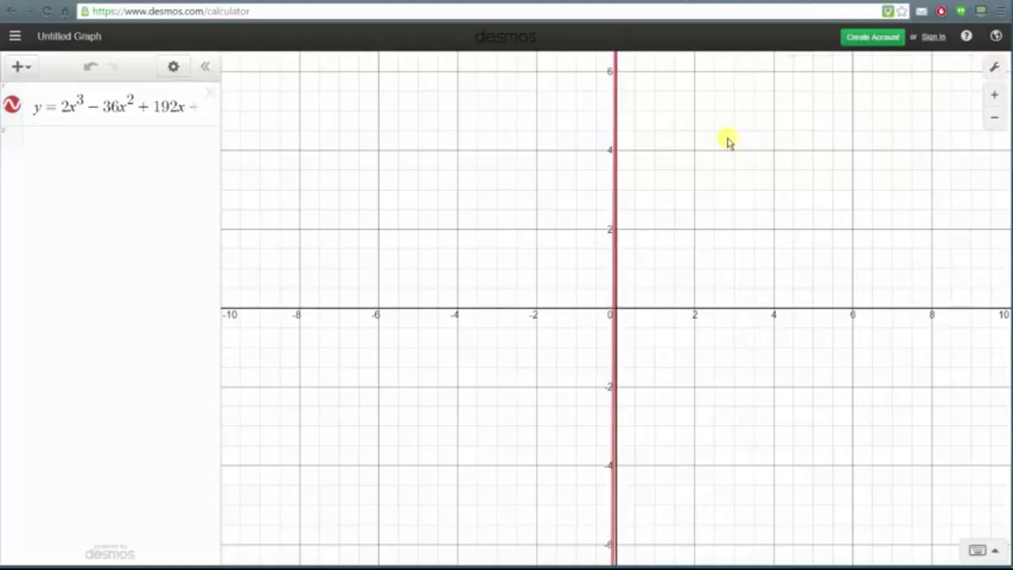
pyautogui.click(994, 123)
pyautogui.click(995, 122)
pyautogui.click(995, 123)
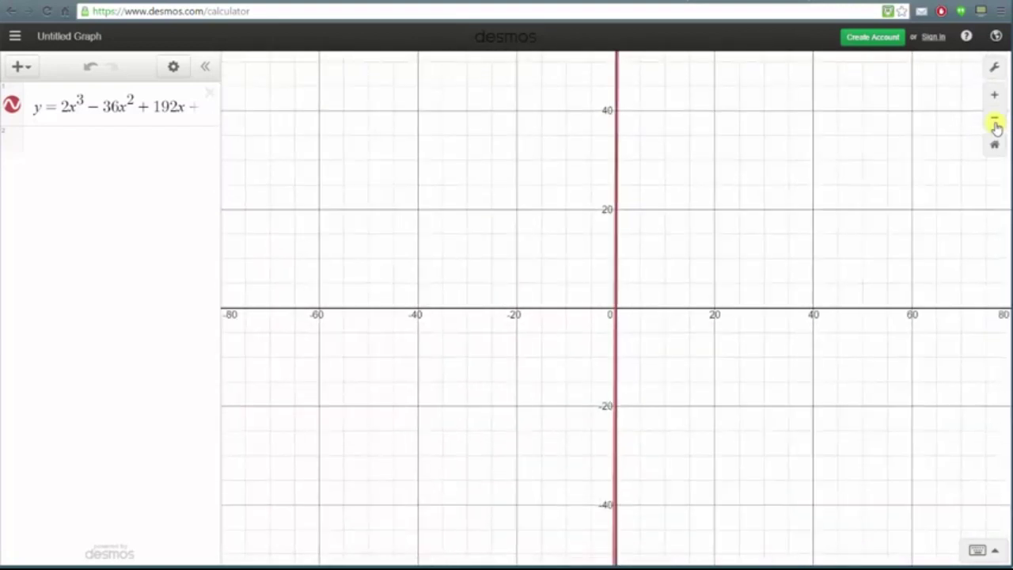
pyautogui.click(995, 123)
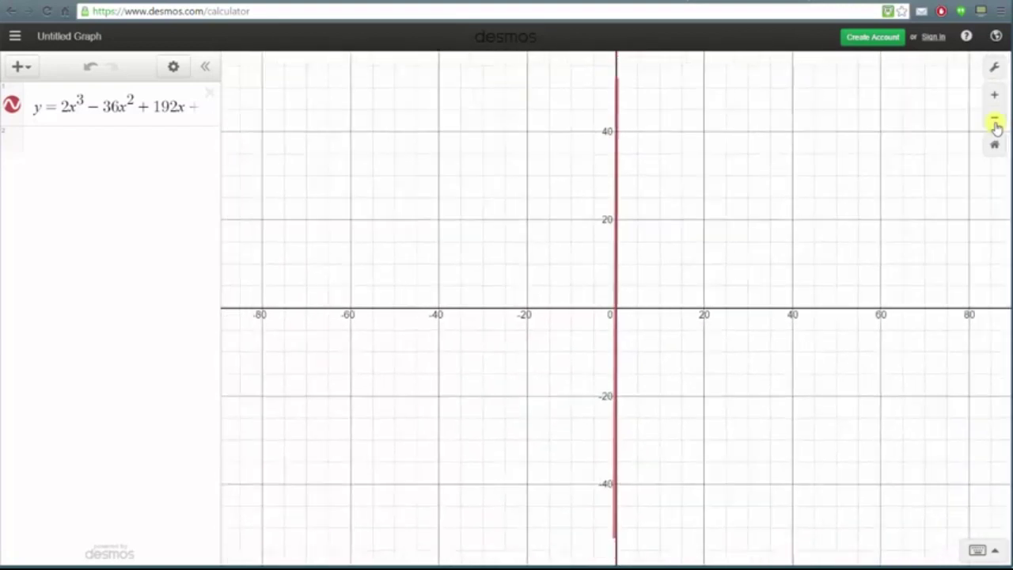
pyautogui.click(995, 123)
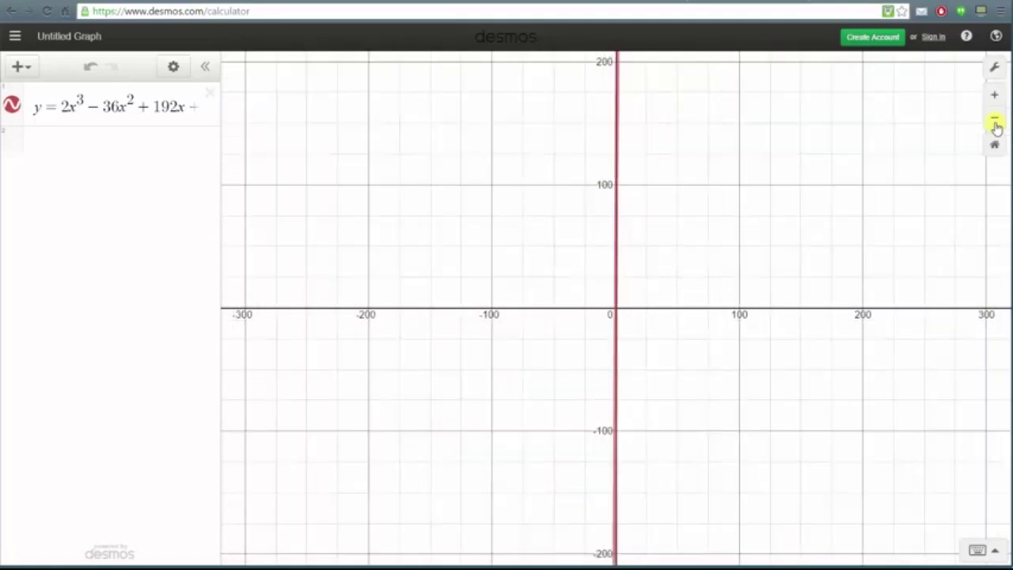
pyautogui.click(994, 123)
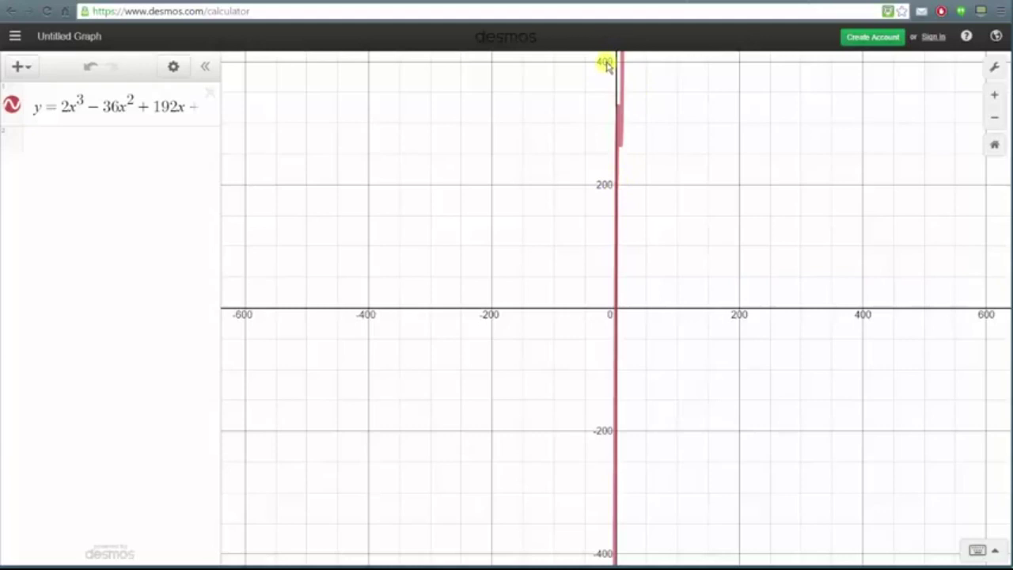
pyautogui.click(994, 68)
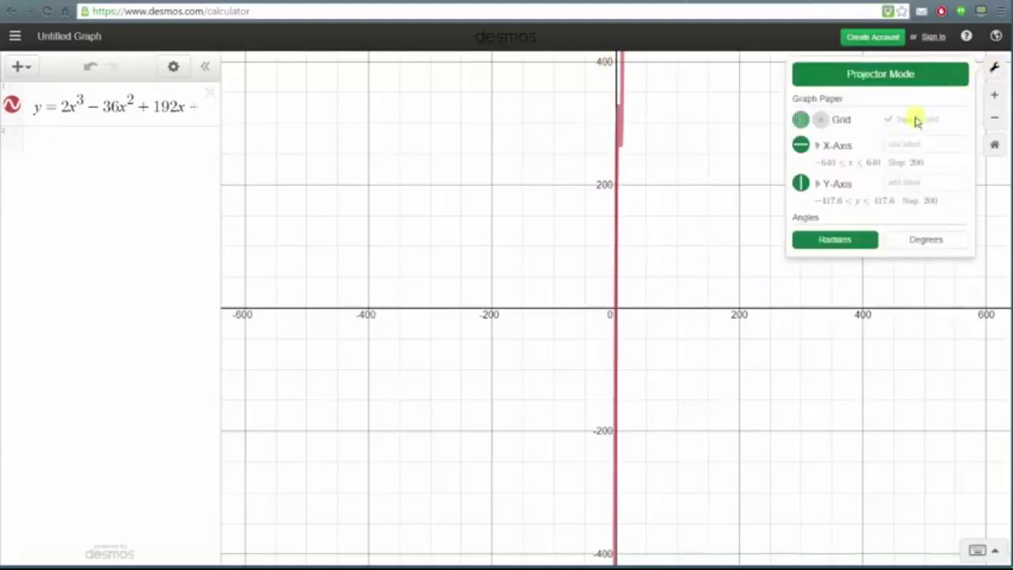
# Set the x-axis range to −20 to 40
pyautogui.click(836, 164)
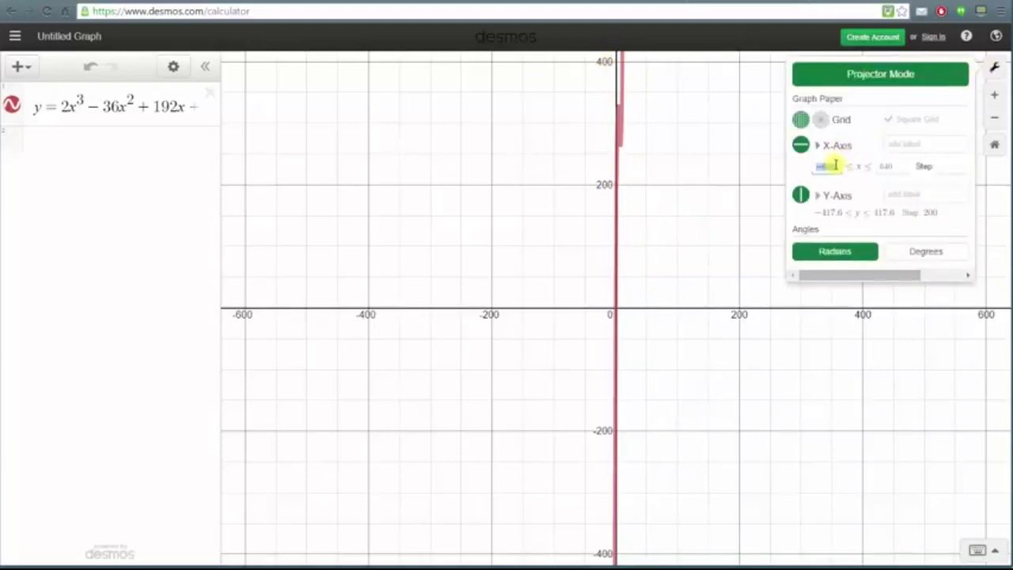
pyautogui.write('-20')
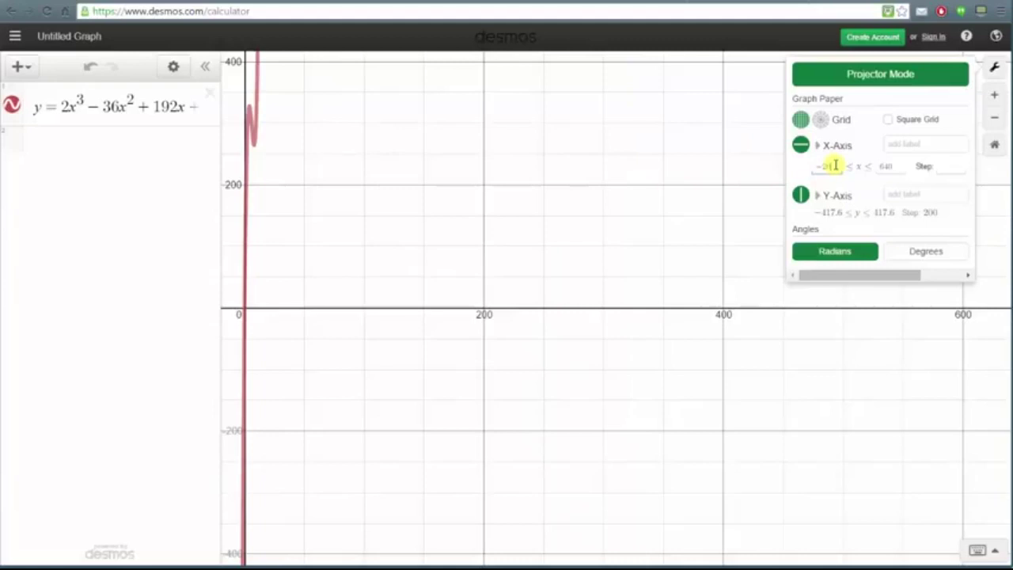
pyautogui.doubleClick(885, 166)
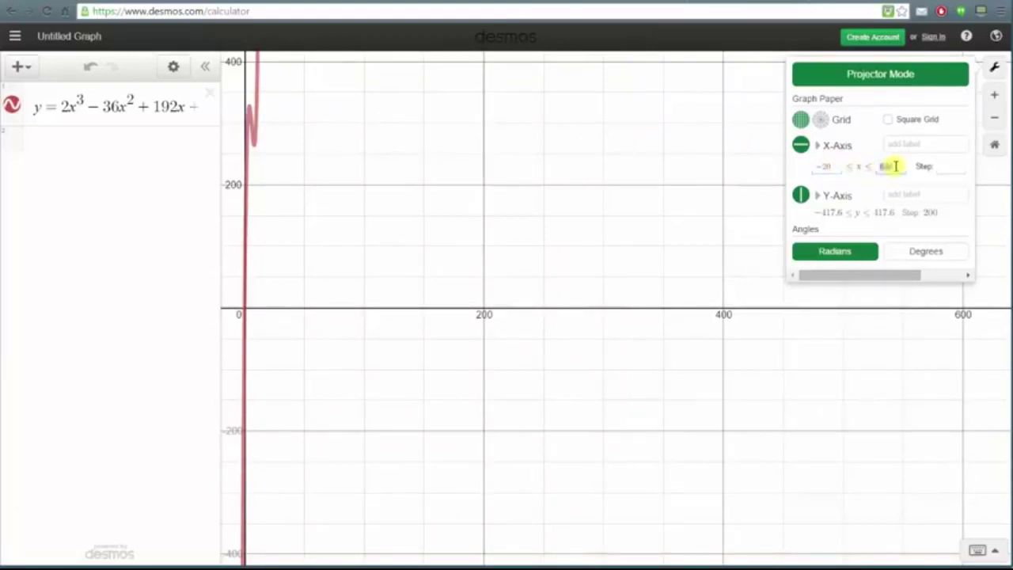
pyautogui.write('40')
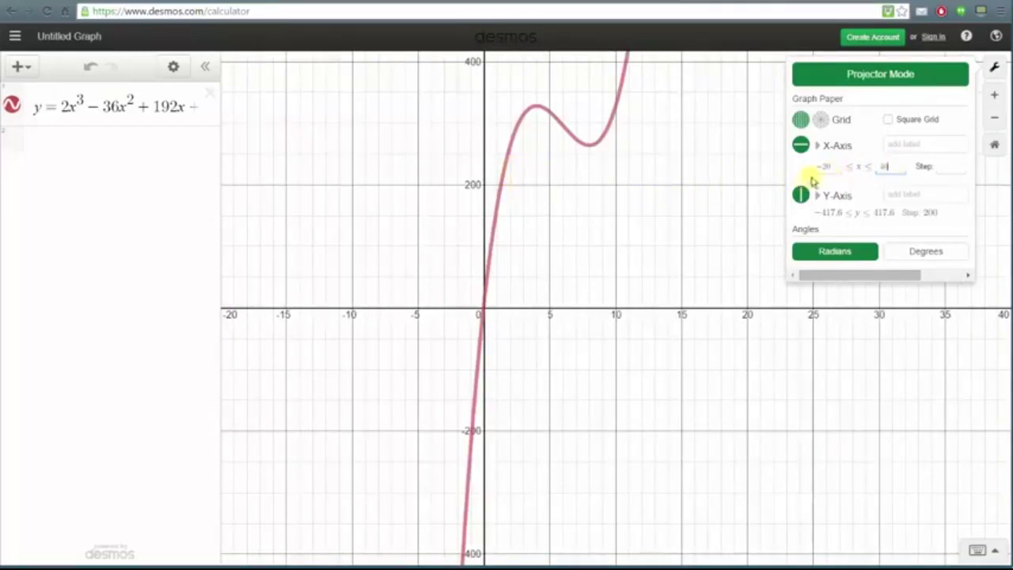
# Narrow the x-axis range to −5 to 15
pyautogui.moveTo(830, 168); pyautogui.dragTo(811, 174)
pyautogui.write('-5')
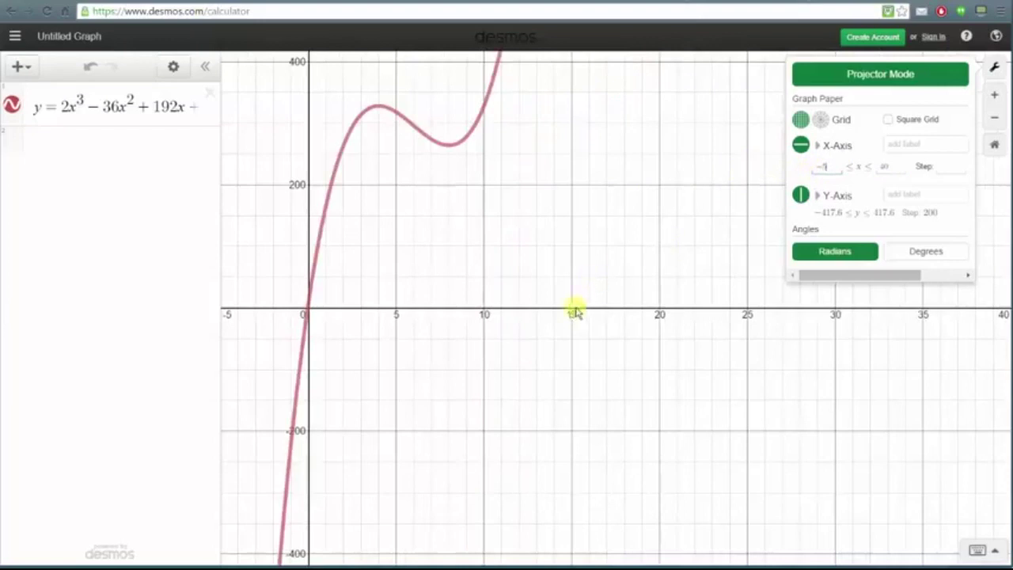
pyautogui.click(878, 166)
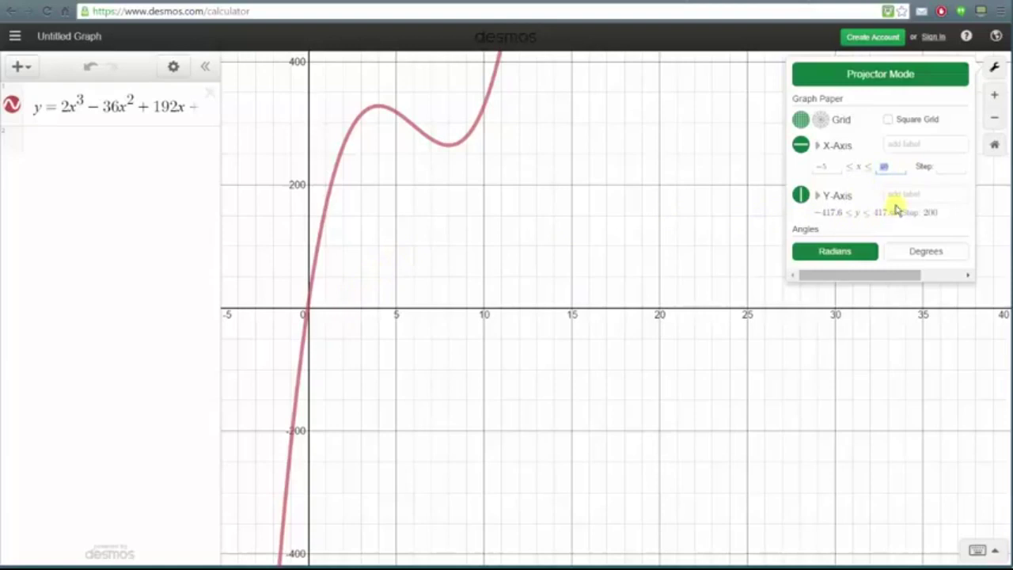
pyautogui.write('15')
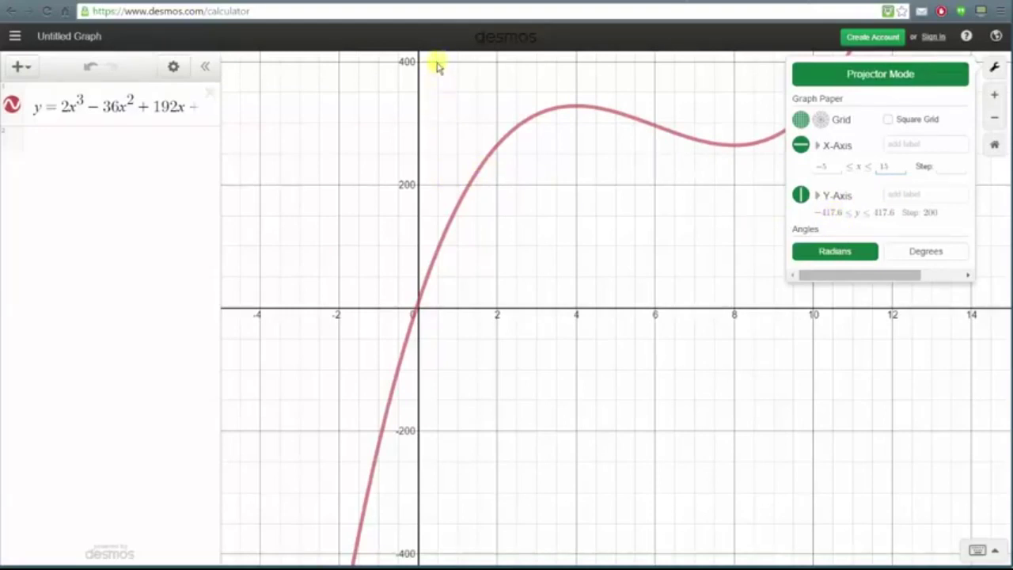
# Set the y-axis range to 200 to 400
pyautogui.doubleClick(832, 212)
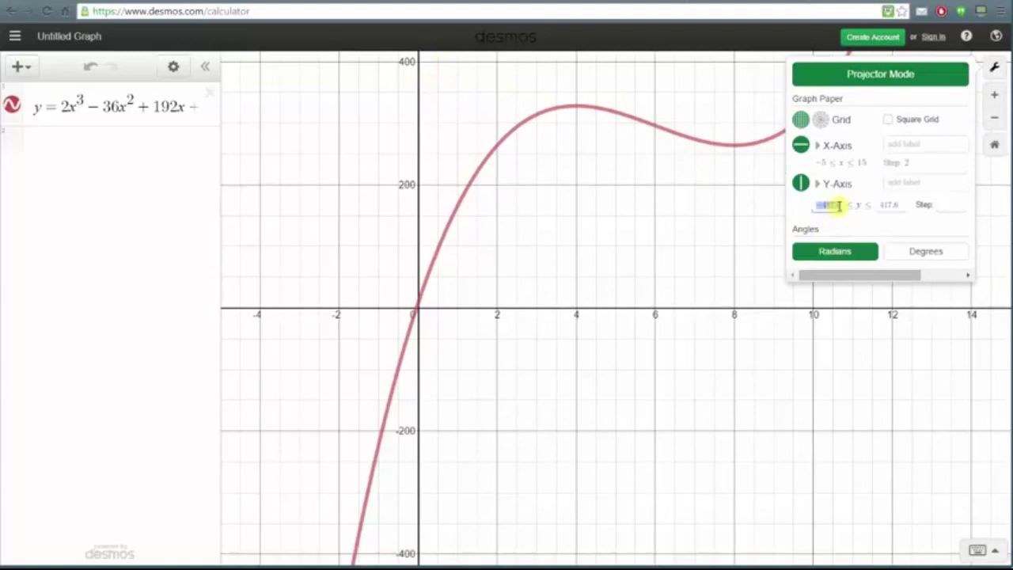
pyautogui.write('200')
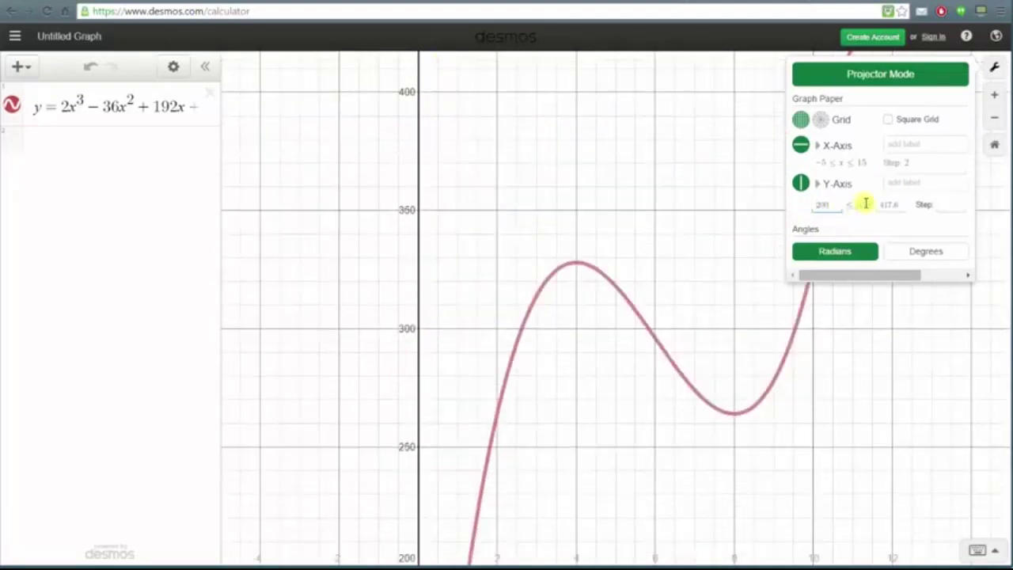
pyautogui.doubleClick(893, 204)
pyautogui.write('400')
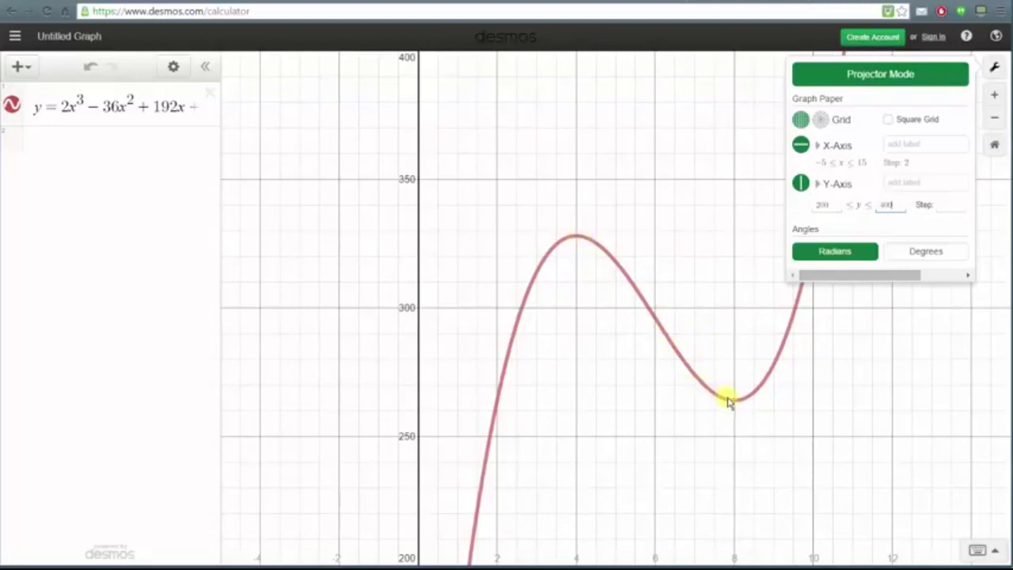
# Narrow the y-axis range to 225 to 350 and close Graph Settings
pyautogui.doubleClick(822, 205)
pyautogui.write('225')
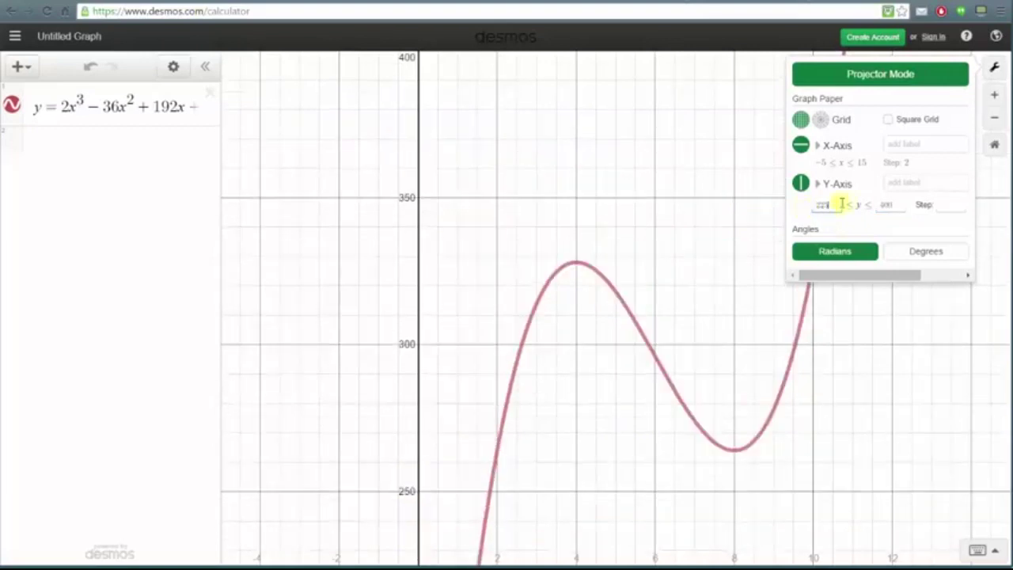
pyautogui.moveTo(879, 203); pyautogui.dragTo(901, 204)
pyautogui.write('350')
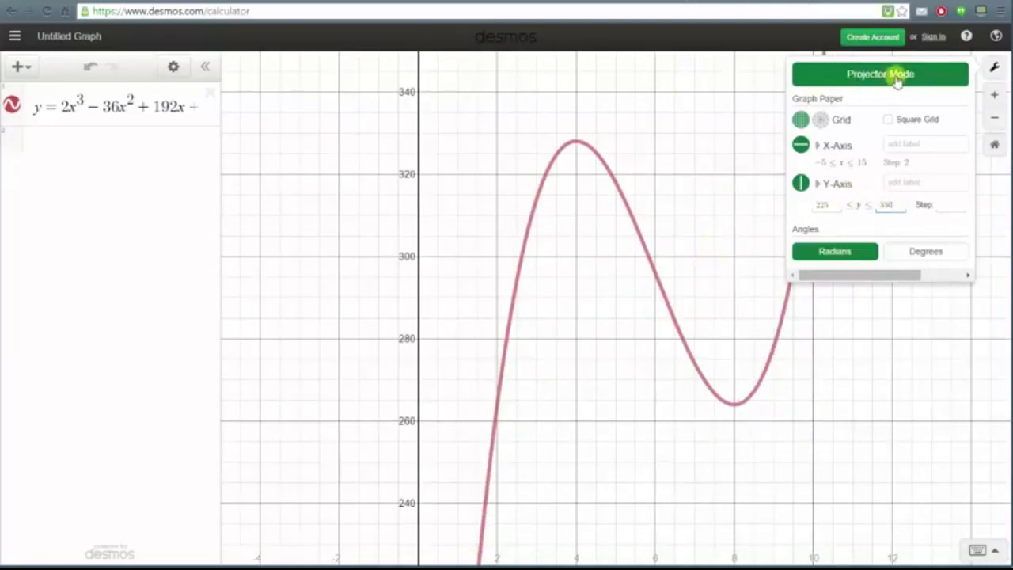
pyautogui.click(733, 111)
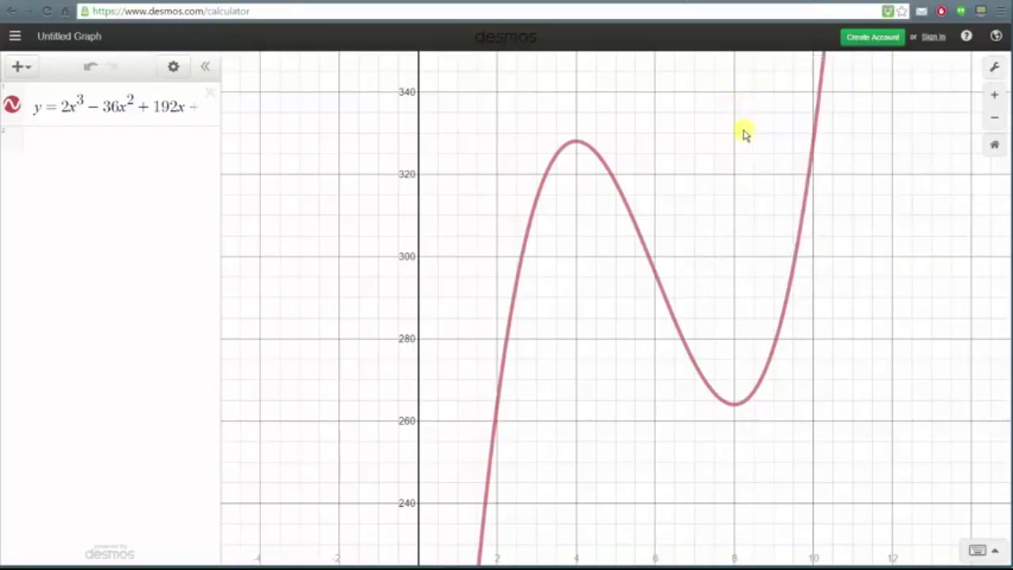
# Label the cubic's local maximum (4, 328) and local minimum (8, 264)
pyautogui.click(126, 105)
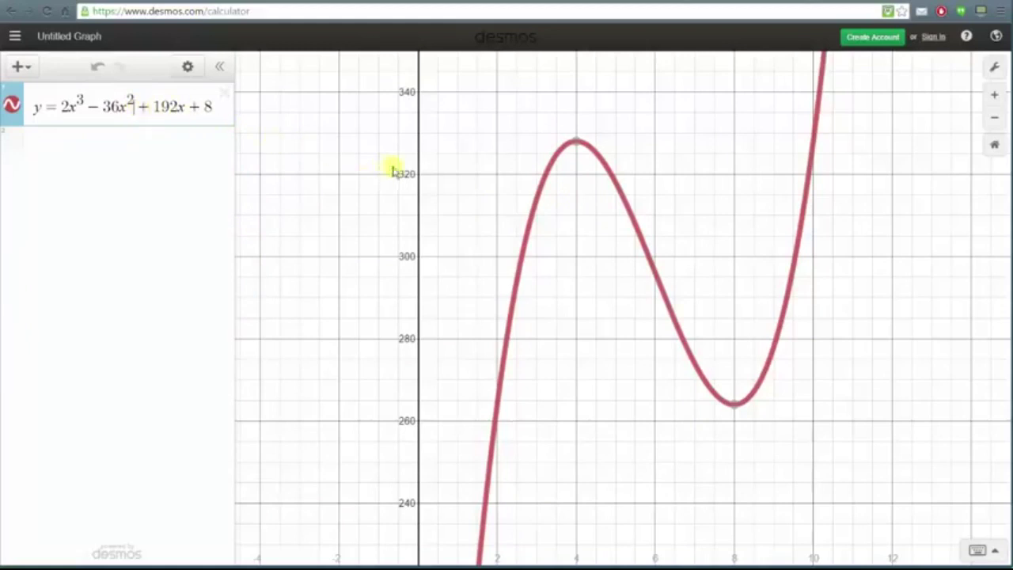
pyautogui.moveTo(731, 409)
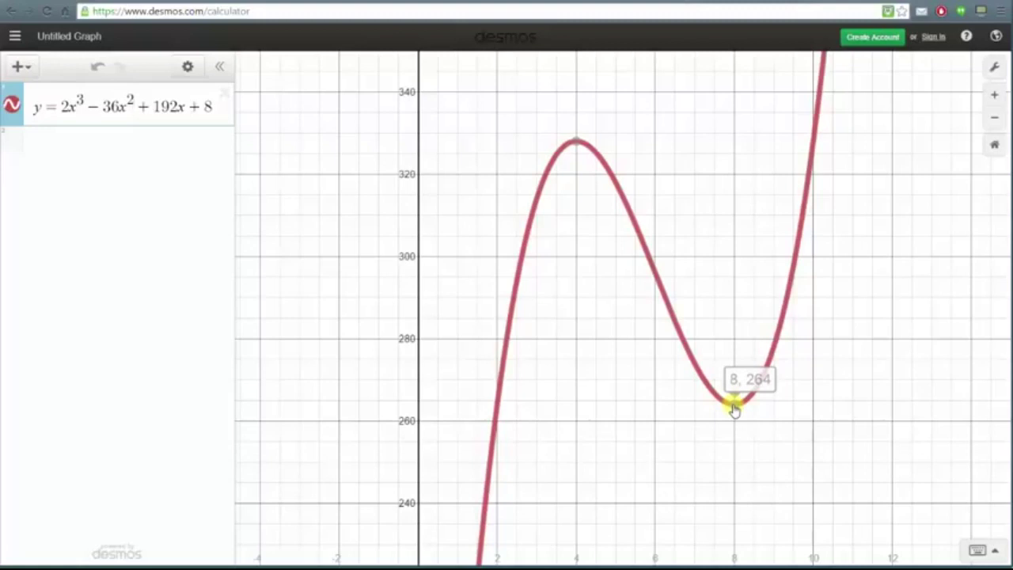
pyautogui.moveTo(575, 142)
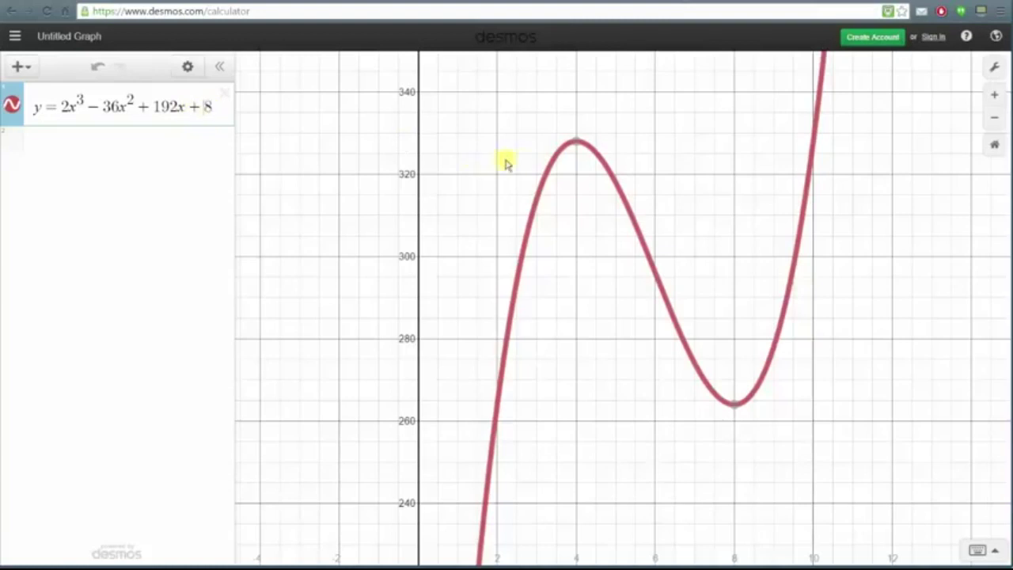
pyautogui.click(576, 147)
pyautogui.moveTo(736, 409)
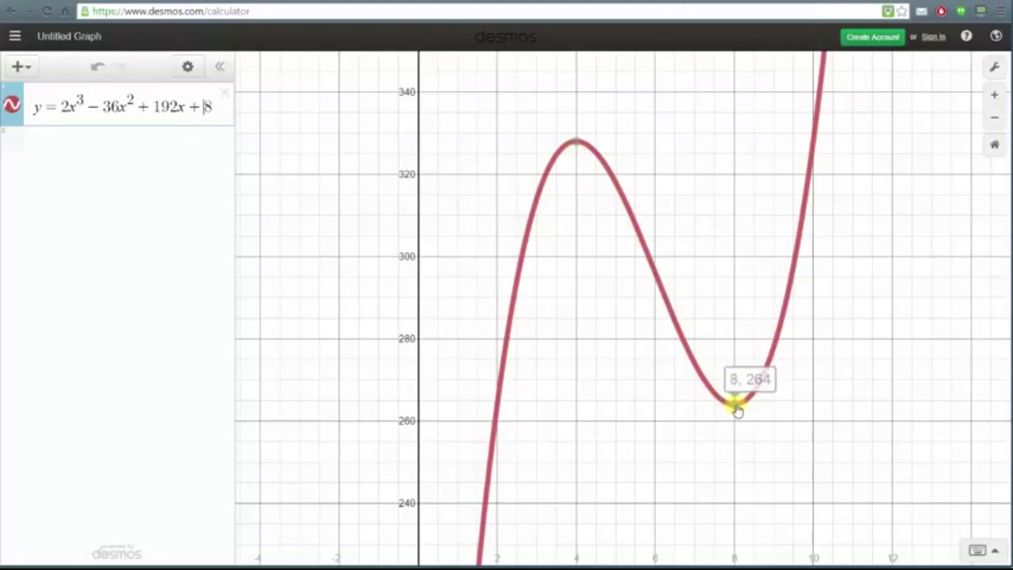